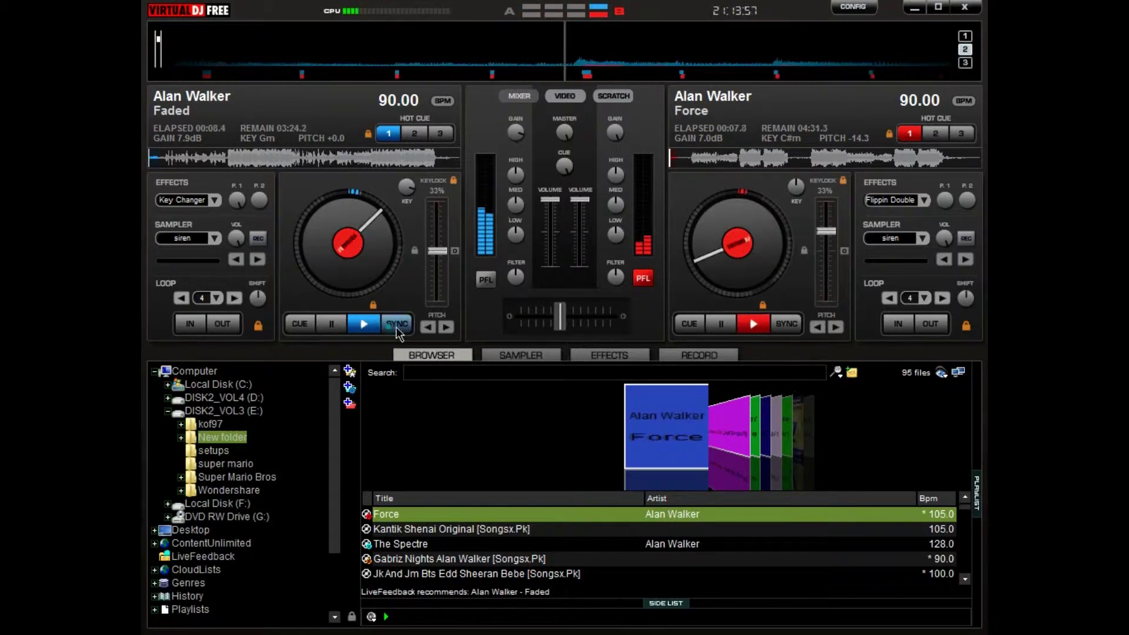
# Sync deck 2's tempo to deck 1 and adjust deck 1's gain, ending at 10.3 dB
pyautogui.click(780, 325)
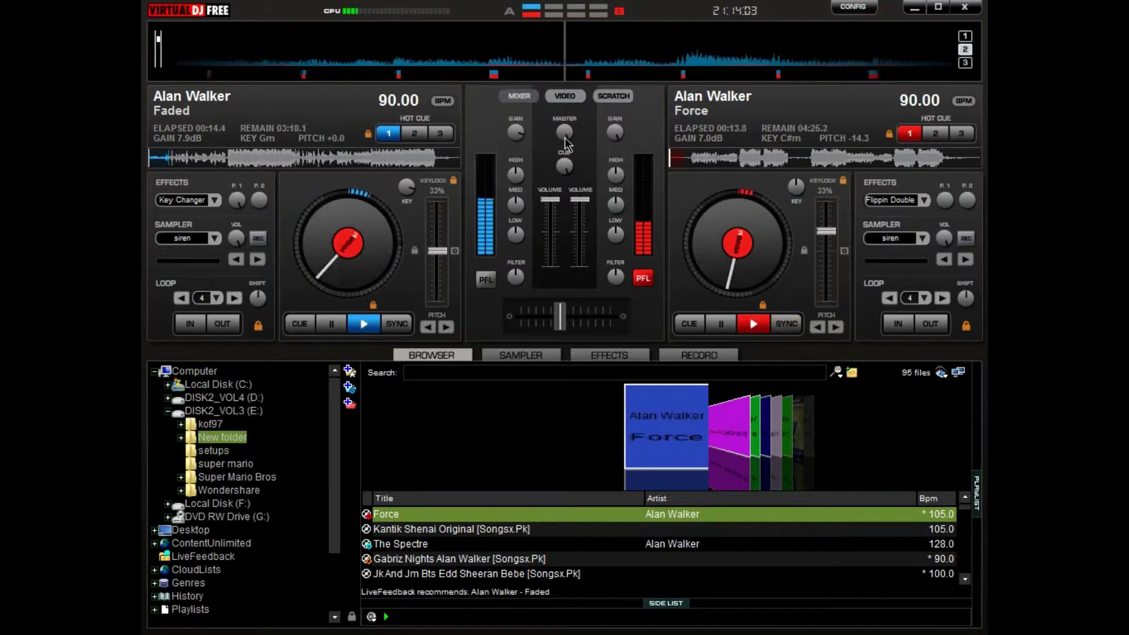
pyautogui.moveTo(516, 135); pyautogui.dragTo(517, 157)
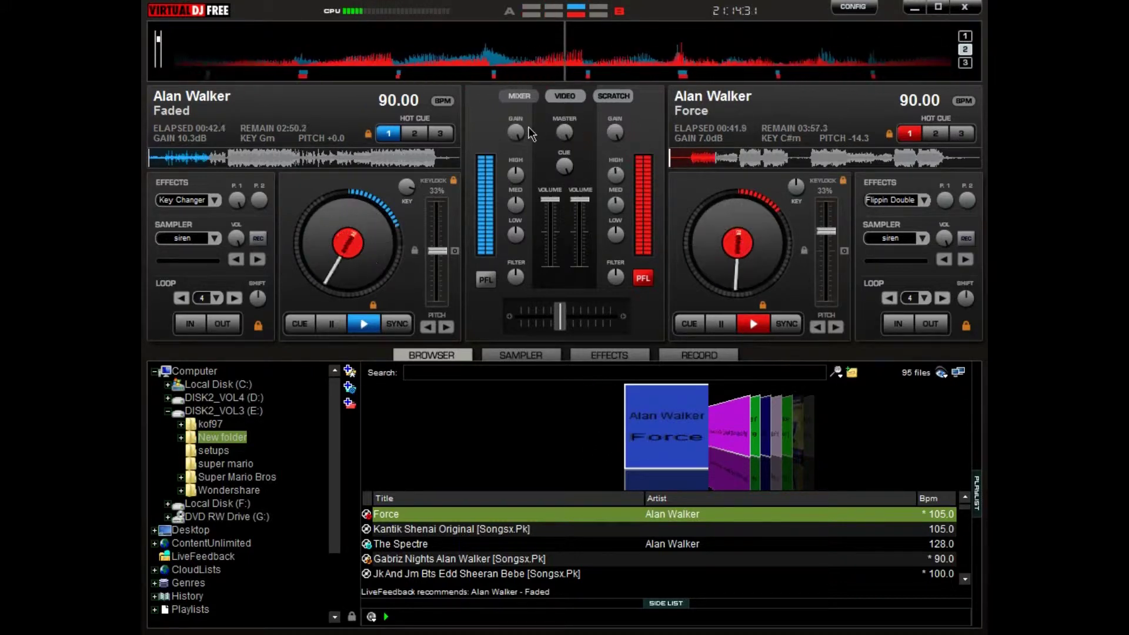
pyautogui.moveTo(517, 133); pyautogui.dragTo(520, 178)
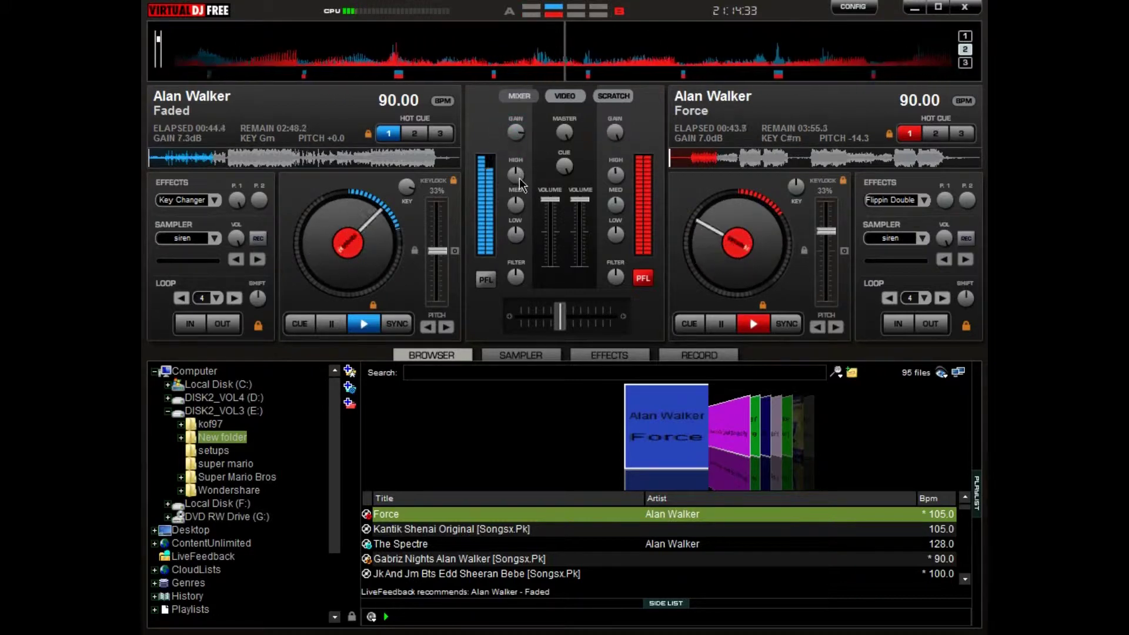
pyautogui.moveTo(514, 135); pyautogui.dragTo(517, 204)
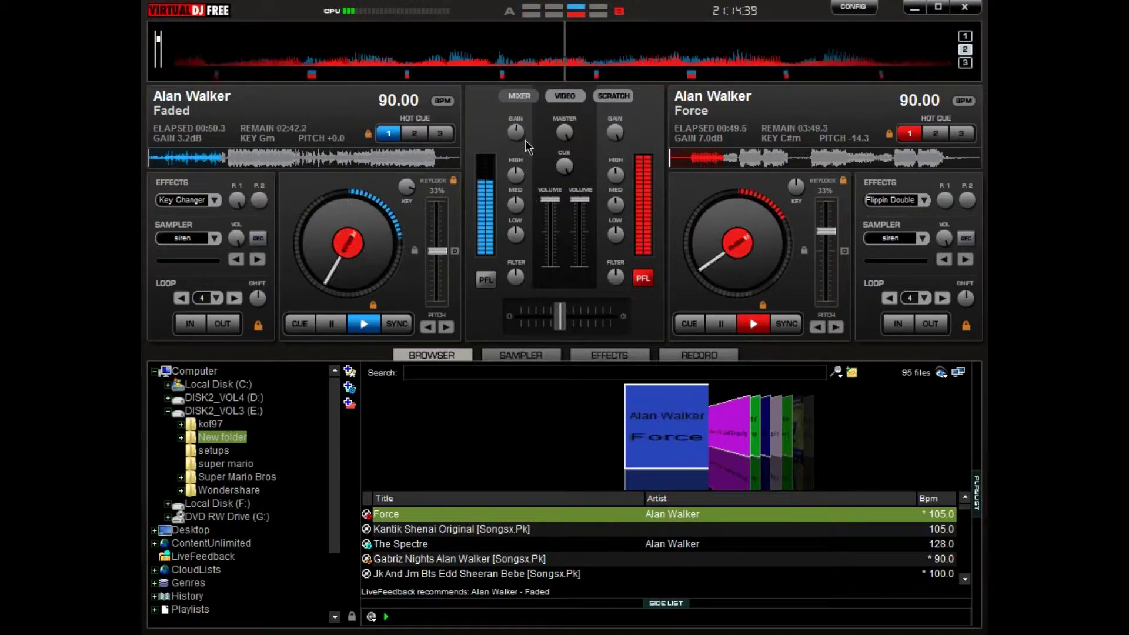
pyautogui.moveTo(520, 134); pyautogui.dragTo(560, 49)
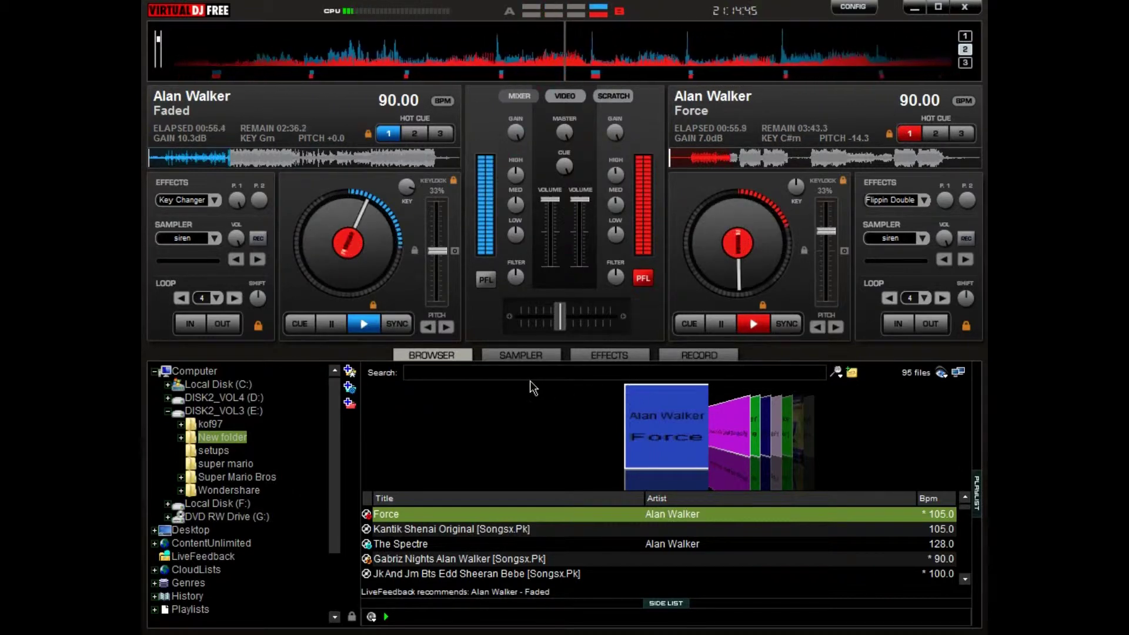
# Change deck 2's key to Em and lower its gain to -0.4 dB
pyautogui.moveTo(803, 188); pyautogui.dragTo(802, 177)
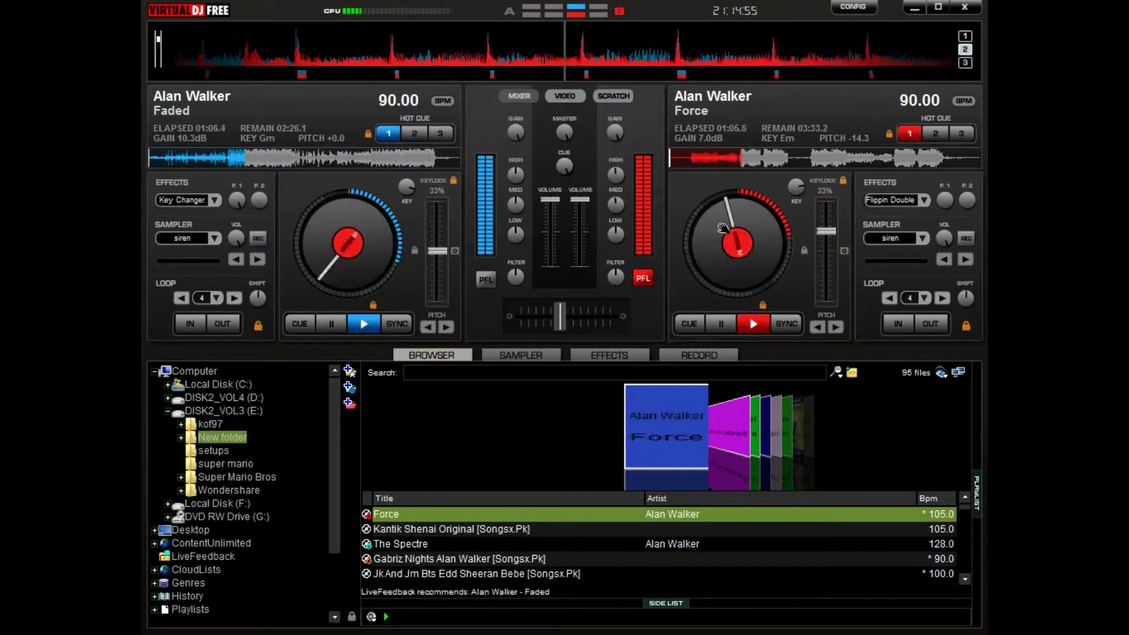
pyautogui.moveTo(615, 135); pyautogui.dragTo(611, 232)
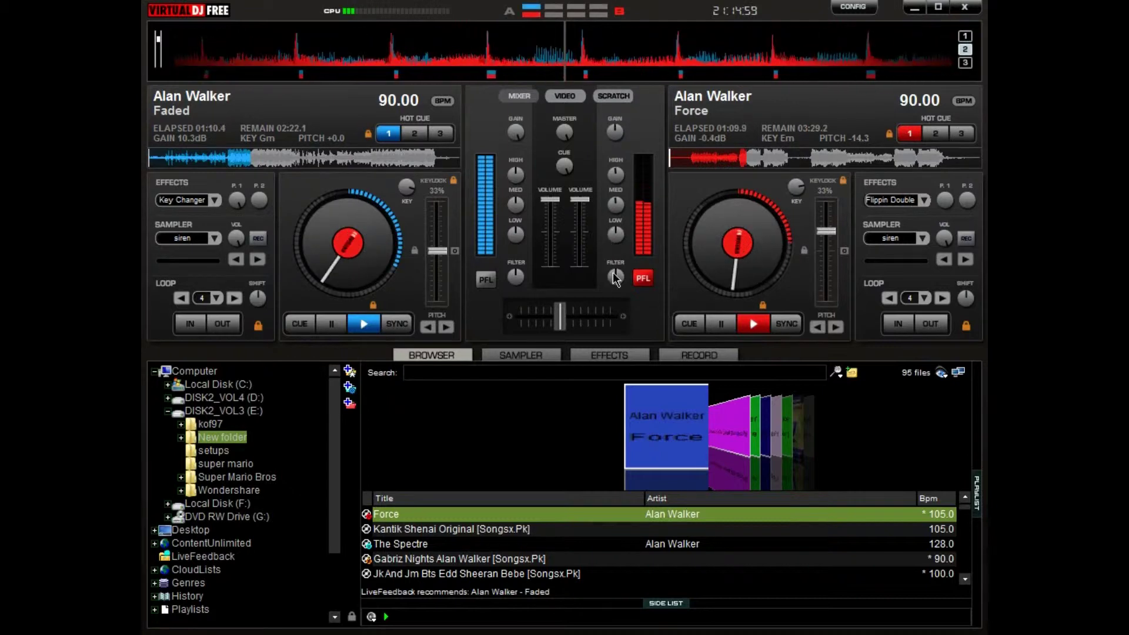
# Try sweeping the filter on deck 2 and on deck 1, returning both to neutral
pyautogui.moveTo(615, 276)
pyautogui.mouseDown()
pyautogui.moveTo(612, 303)
pyautogui.moveTo(601, 271)
pyautogui.mouseUp()
pyautogui.moveTo(517, 281); pyautogui.dragTo(502, 259)
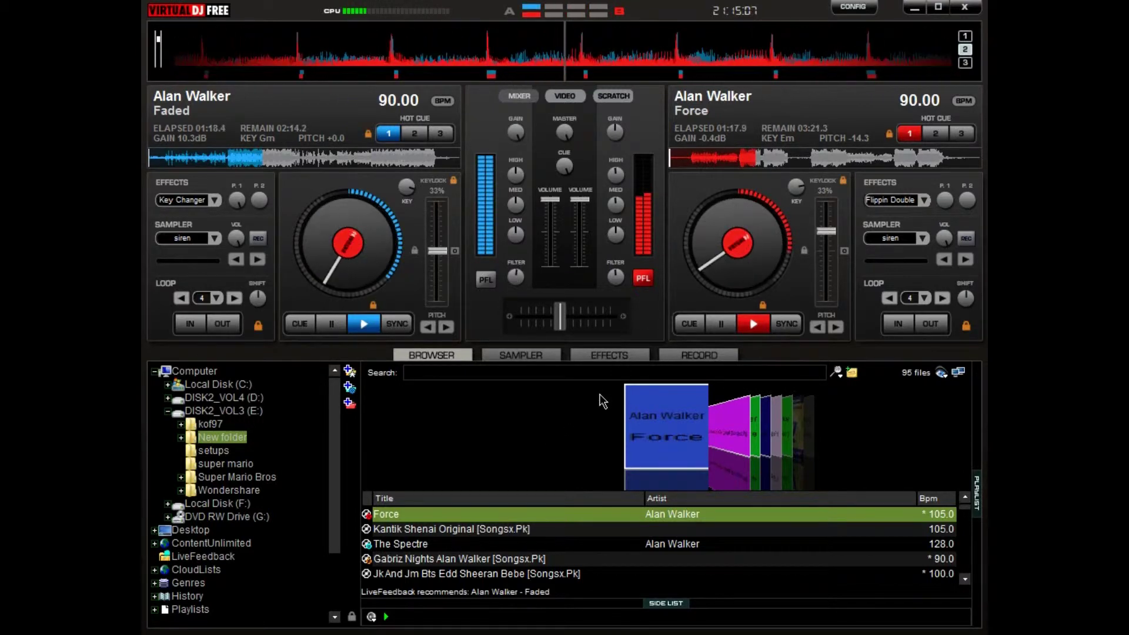
# Try the KeyChanger sound effect on deck 1, switch it off, and set the deck's key to F#m
pyautogui.click(625, 354)
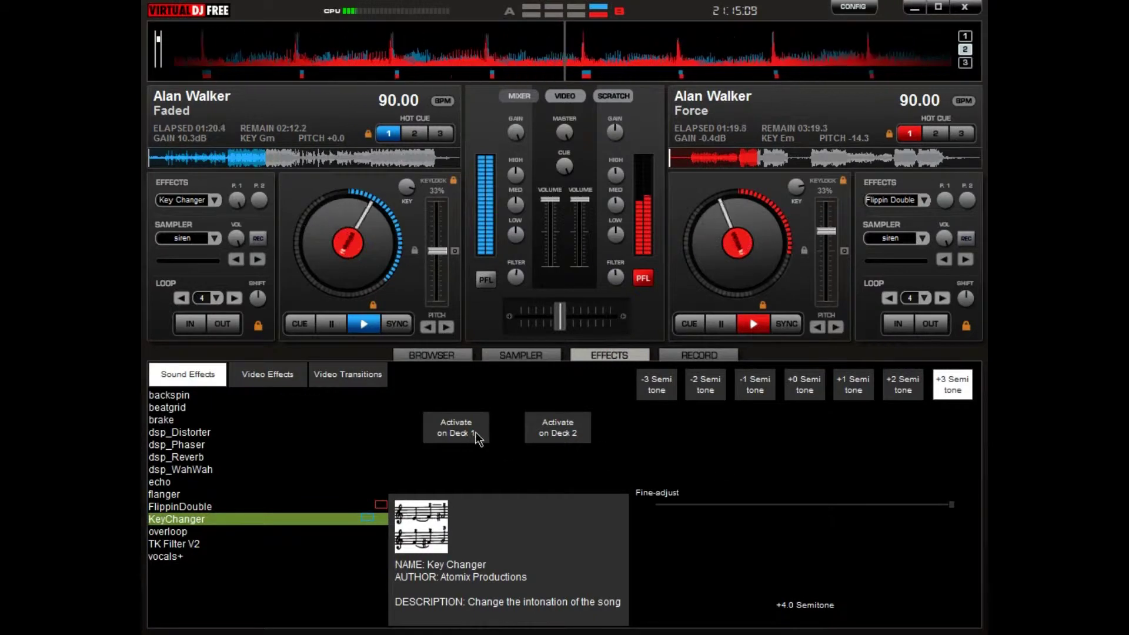
pyautogui.click(471, 432)
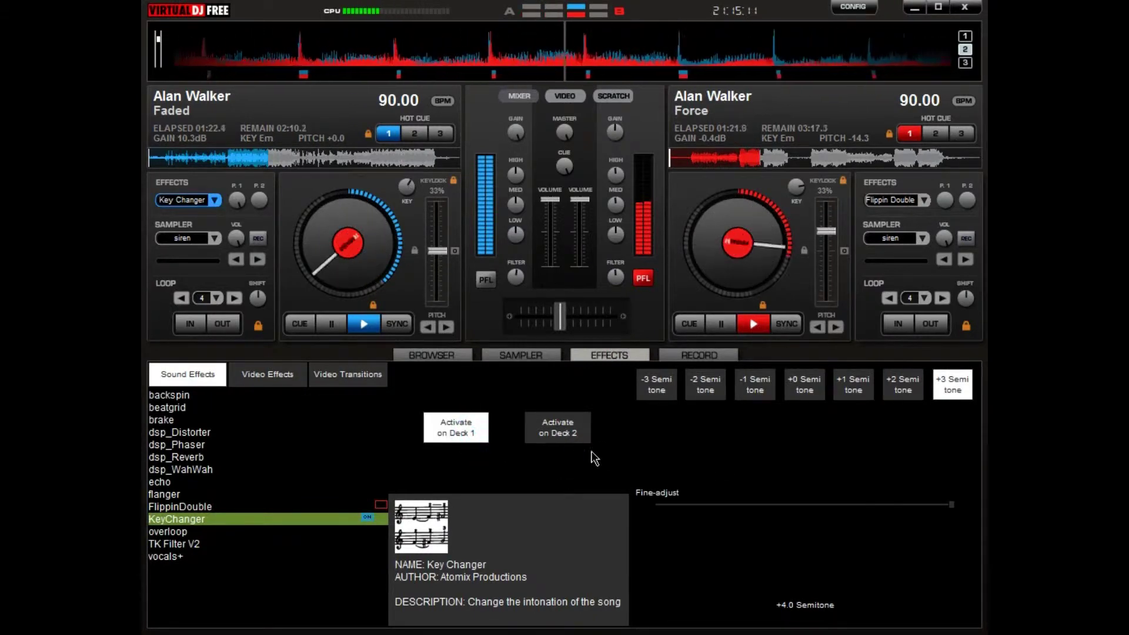
pyautogui.click(456, 427)
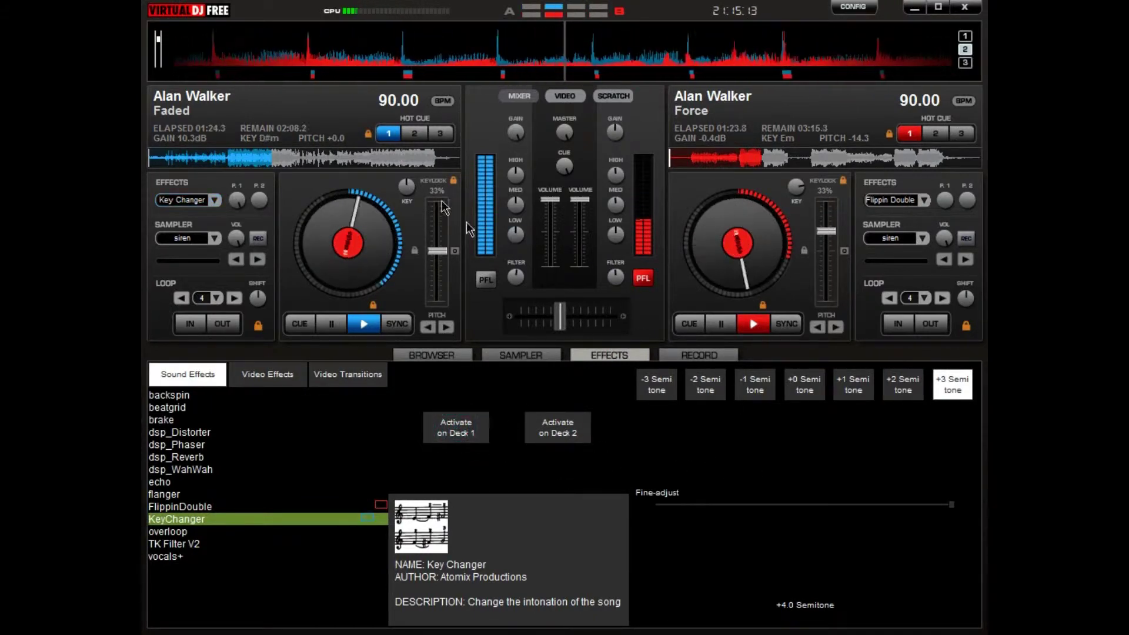
pyautogui.moveTo(408, 184); pyautogui.dragTo(412, 168)
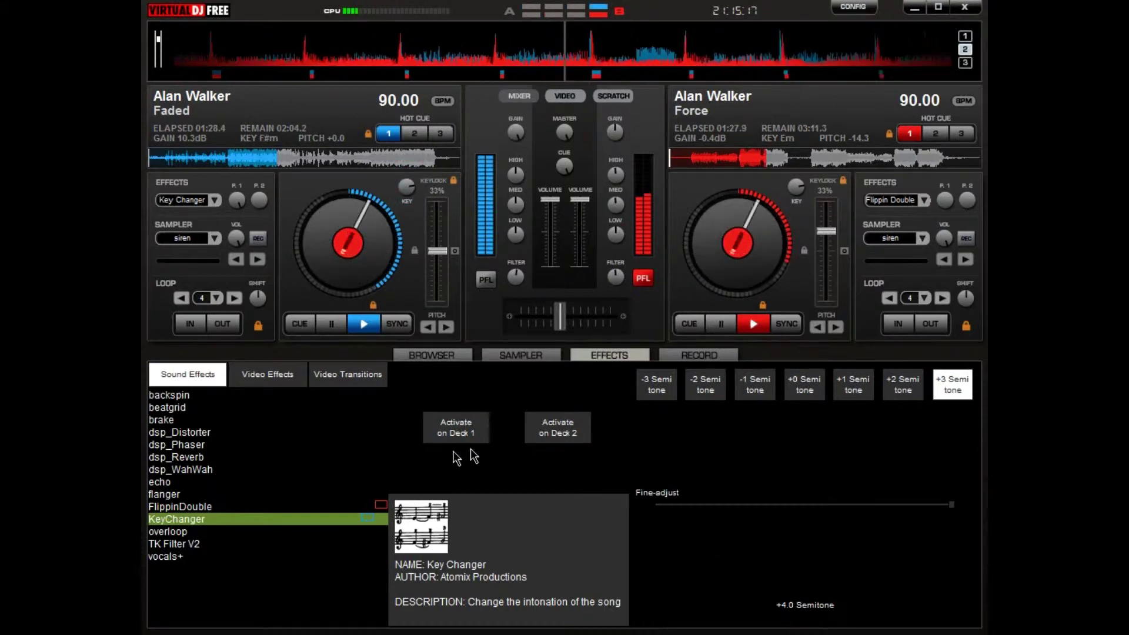
# Try the overloop effect on deck 1 and set its loop length to 1 beat, leaving the effect off
pyautogui.click(253, 530)
pyautogui.click(270, 544)
pyautogui.click(285, 530)
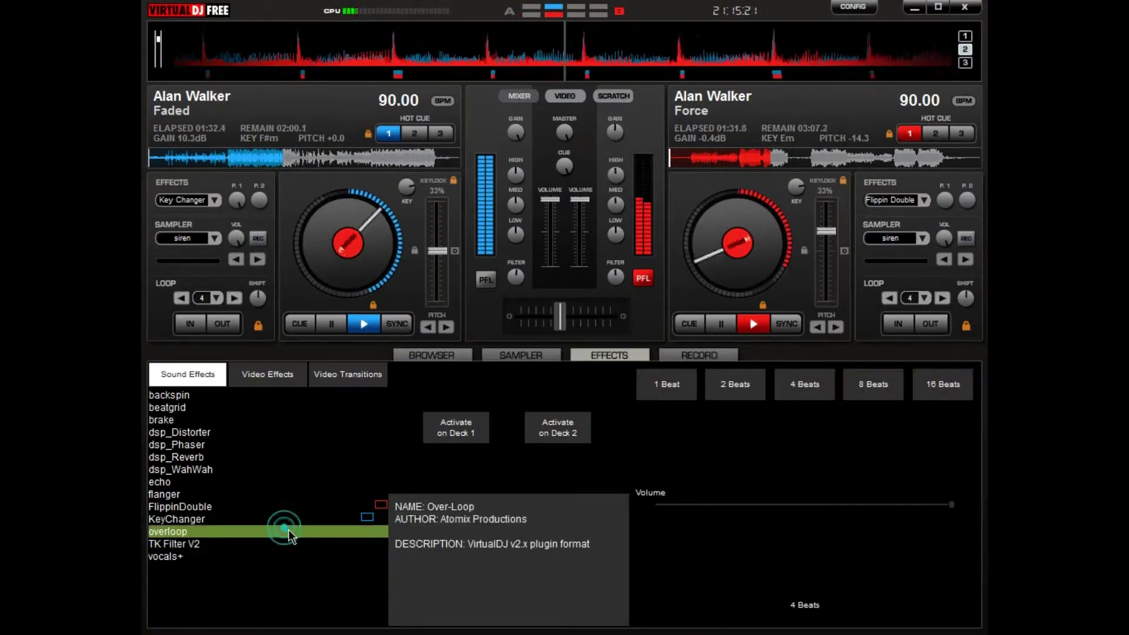
pyautogui.click(456, 428)
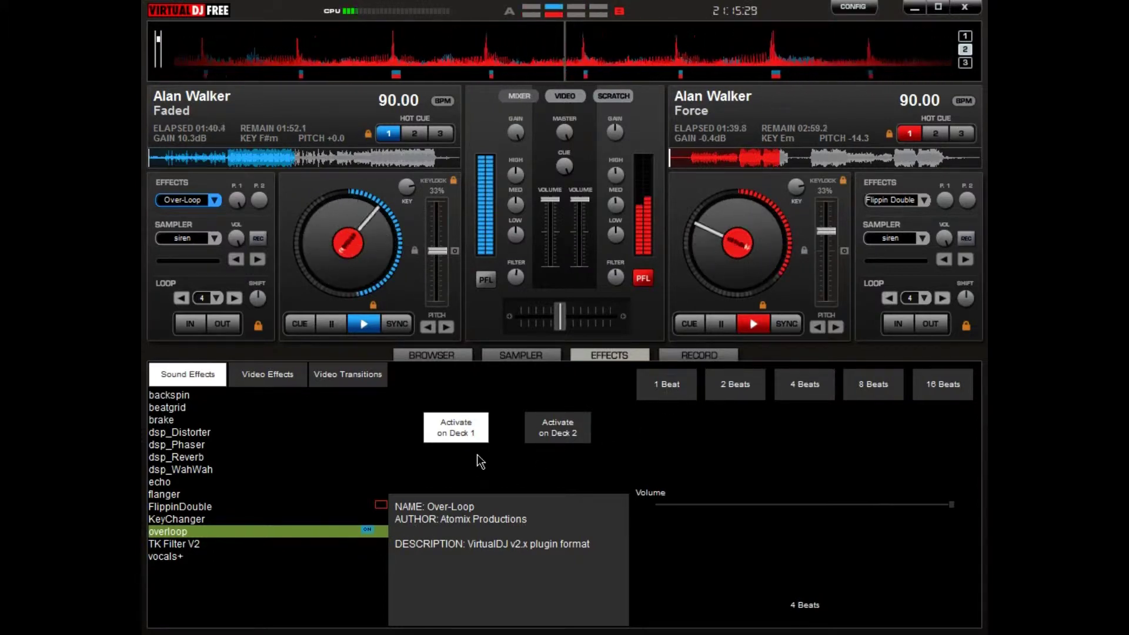
pyautogui.click(465, 428)
pyautogui.click(672, 390)
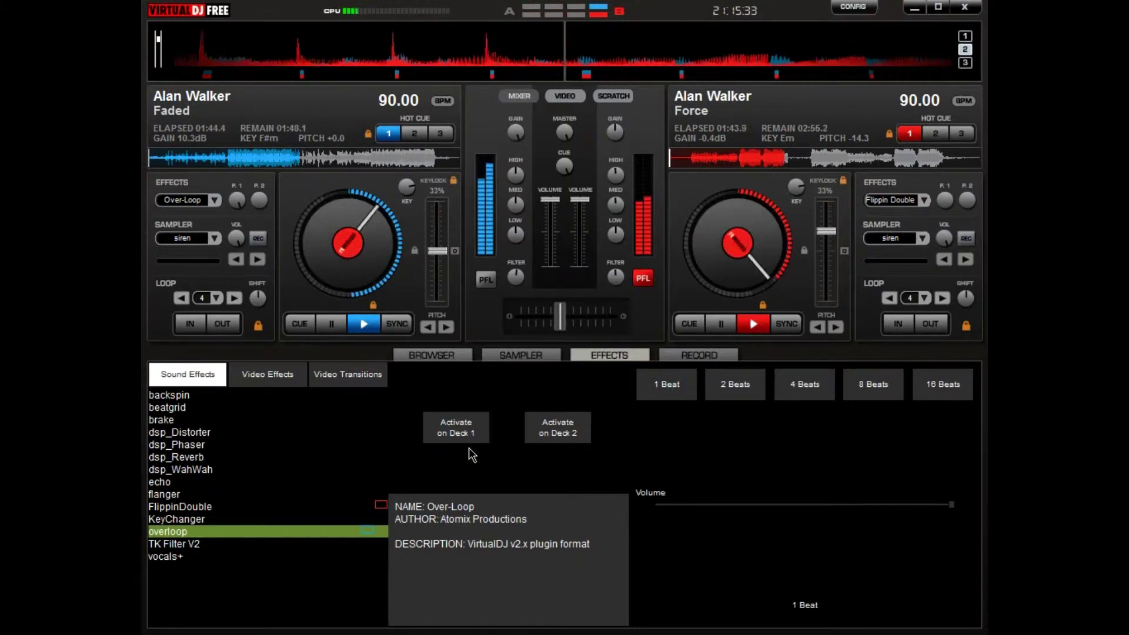
# Raise deck 2's gain to 7.0 dB
pyautogui.moveTo(616, 134); pyautogui.dragTo(729, 46)
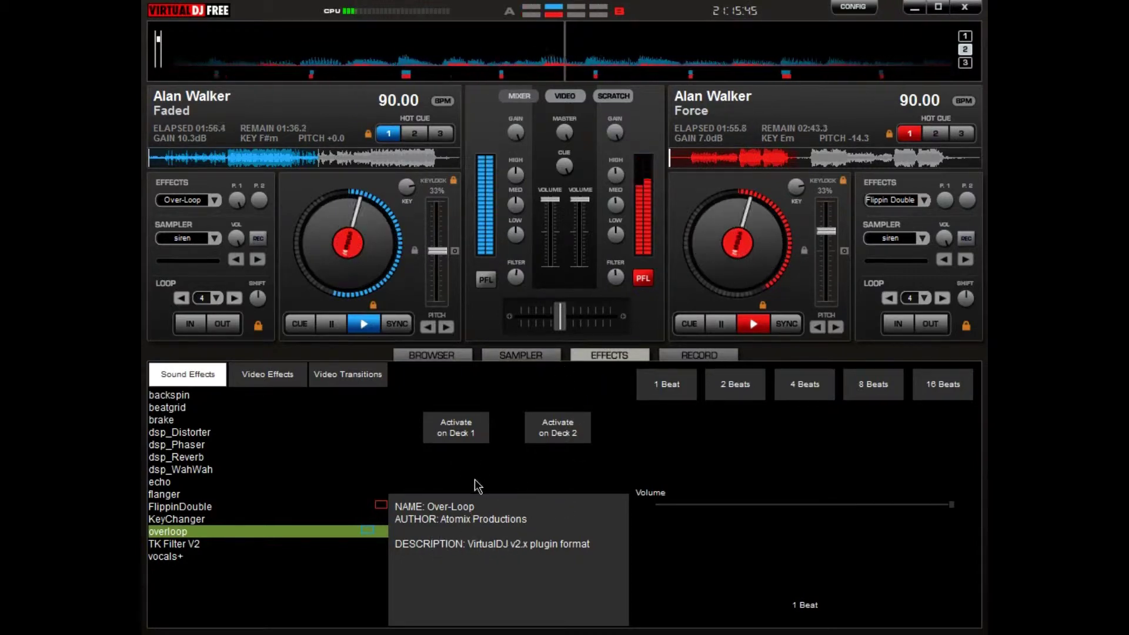
# Test the overloop effect on deck 1 at reduced and full effect volume, and switch it off
pyautogui.click(468, 431)
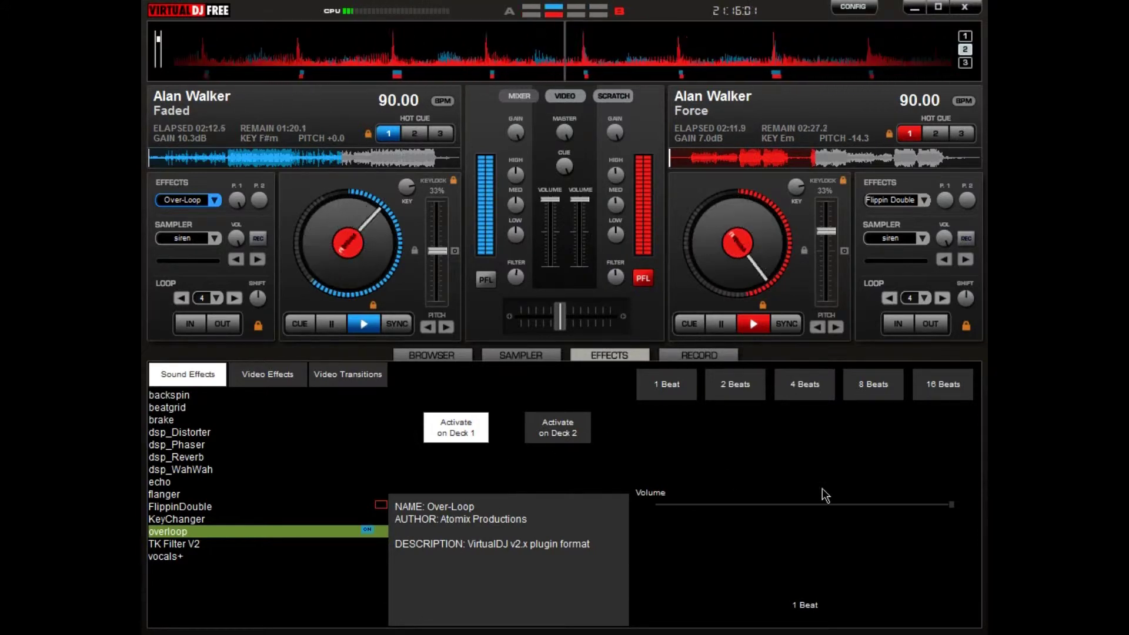
pyautogui.click(951, 507)
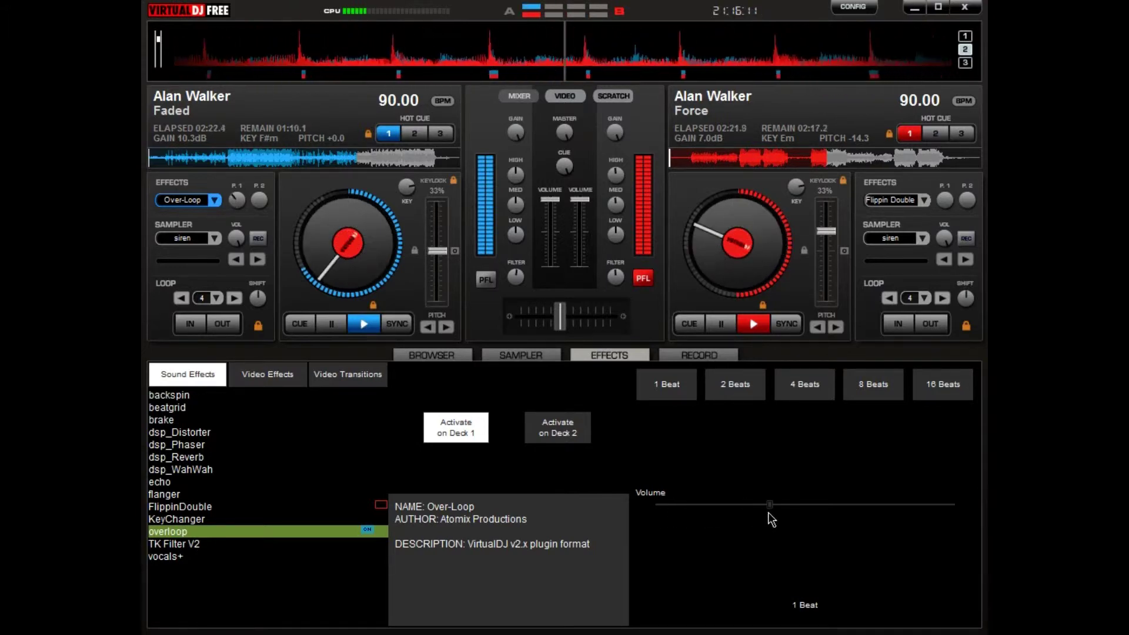
pyautogui.click(479, 426)
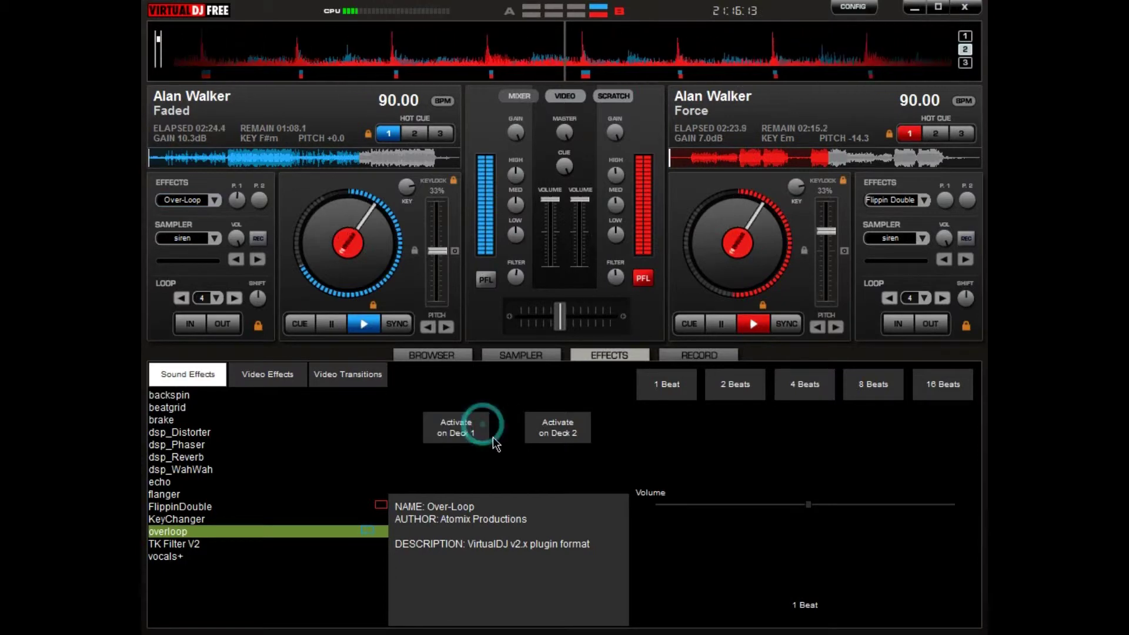
pyautogui.click(460, 436)
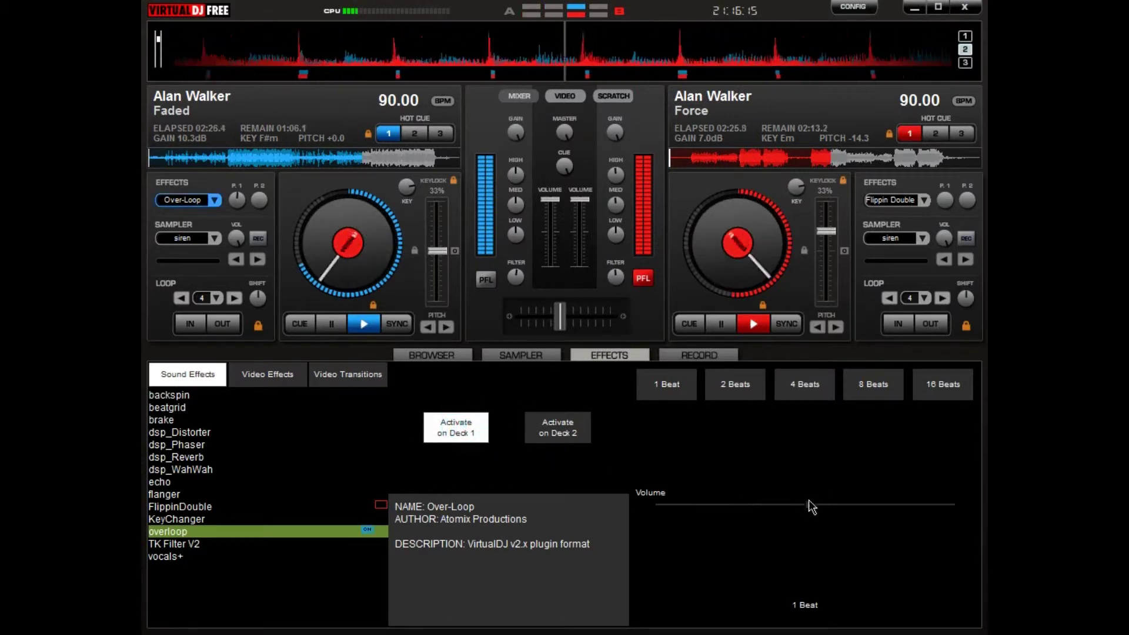
pyautogui.moveTo(811, 504); pyautogui.dragTo(952, 504)
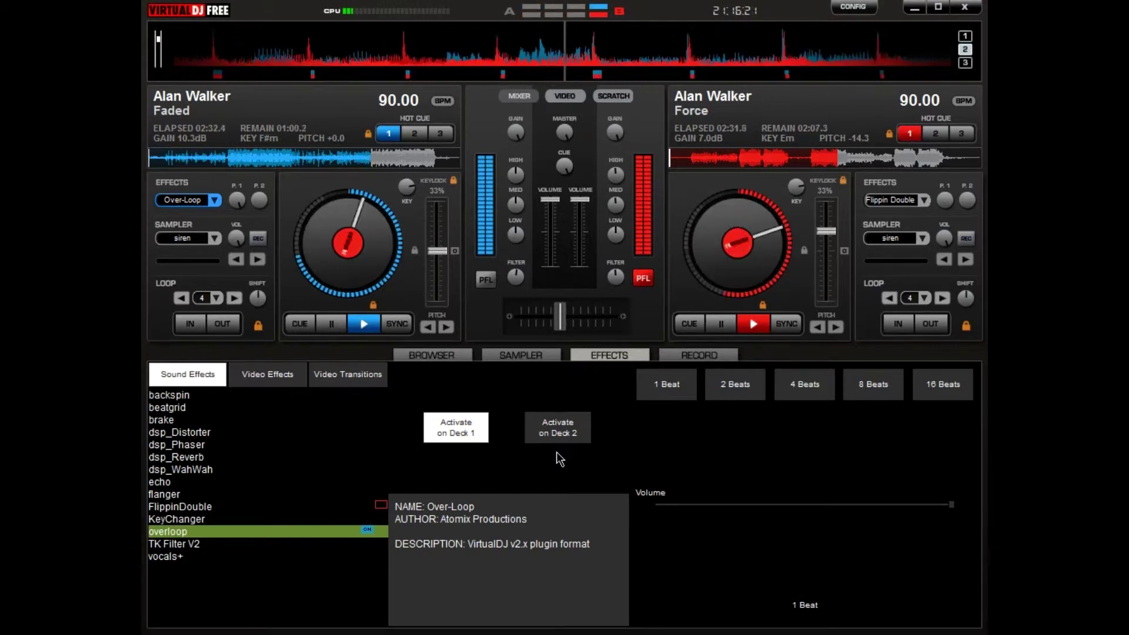
pyautogui.click(450, 438)
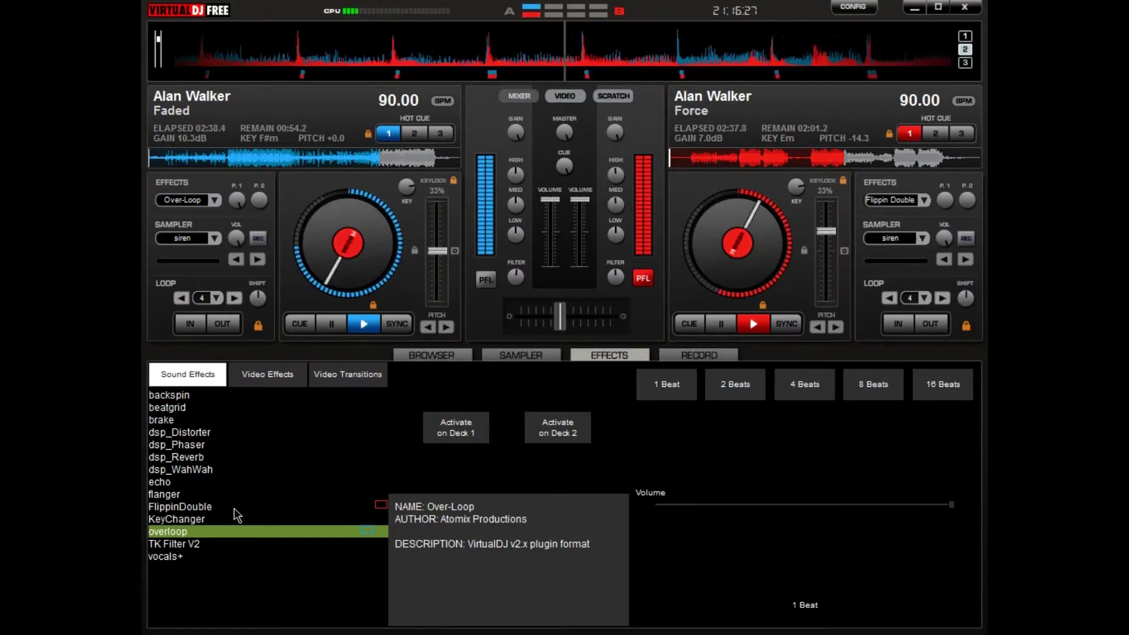
# Try the FlippinDouble effect on deck 1 after viewing the flanger settings
pyautogui.click(154, 494)
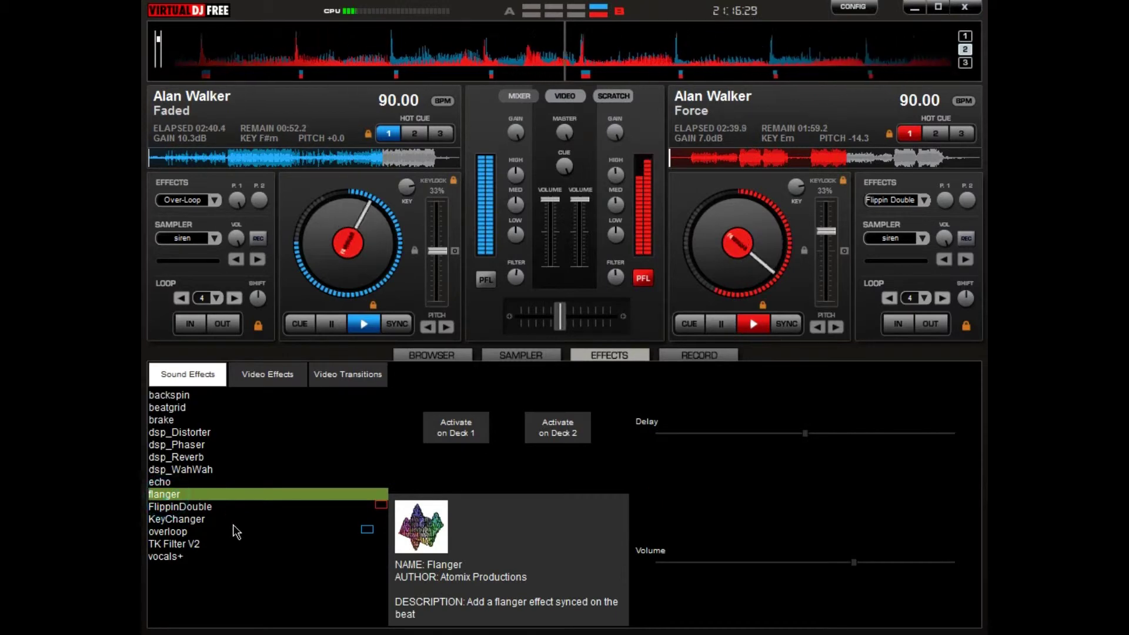
pyautogui.click(188, 508)
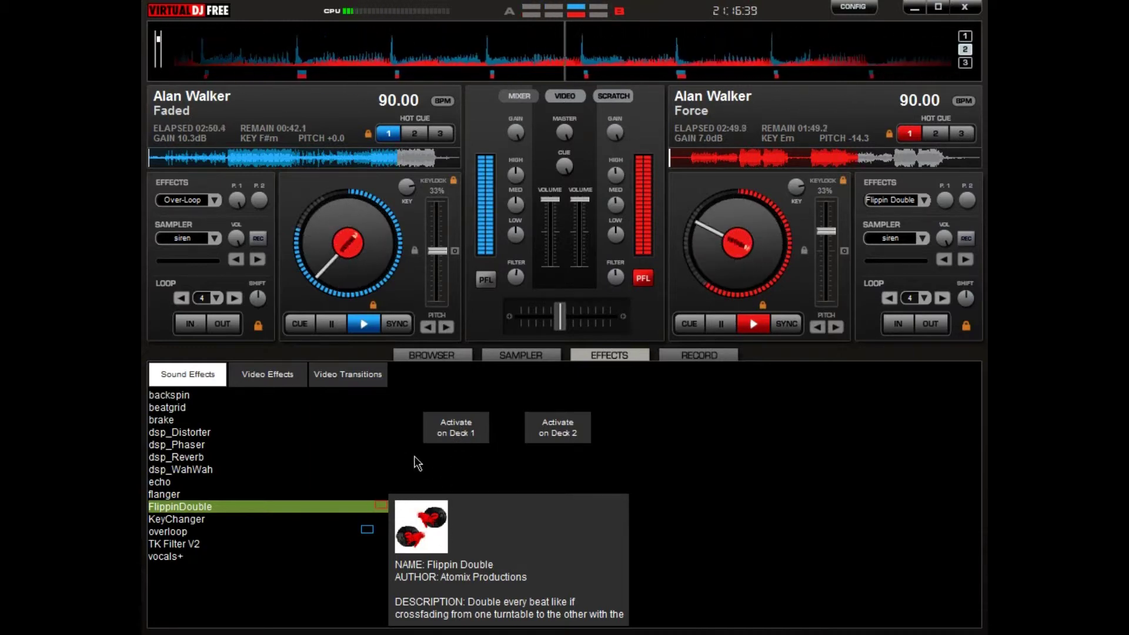
pyautogui.click(454, 433)
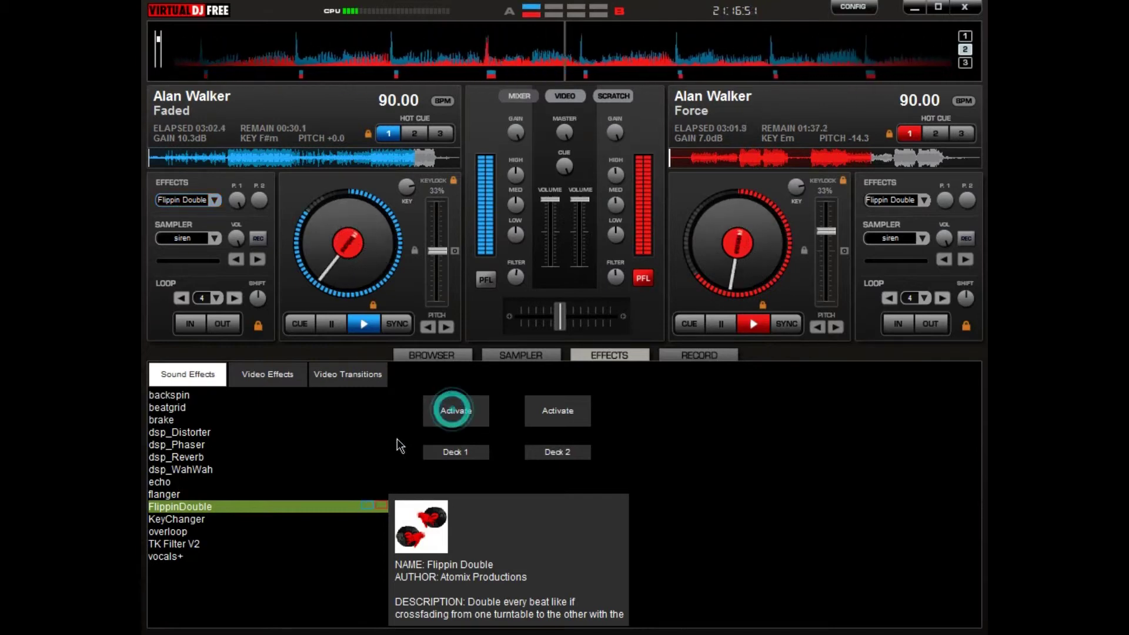
# Select the beatgrid effect and test it on both decks, leaving it active on deck 1 only
pyautogui.click(196, 469)
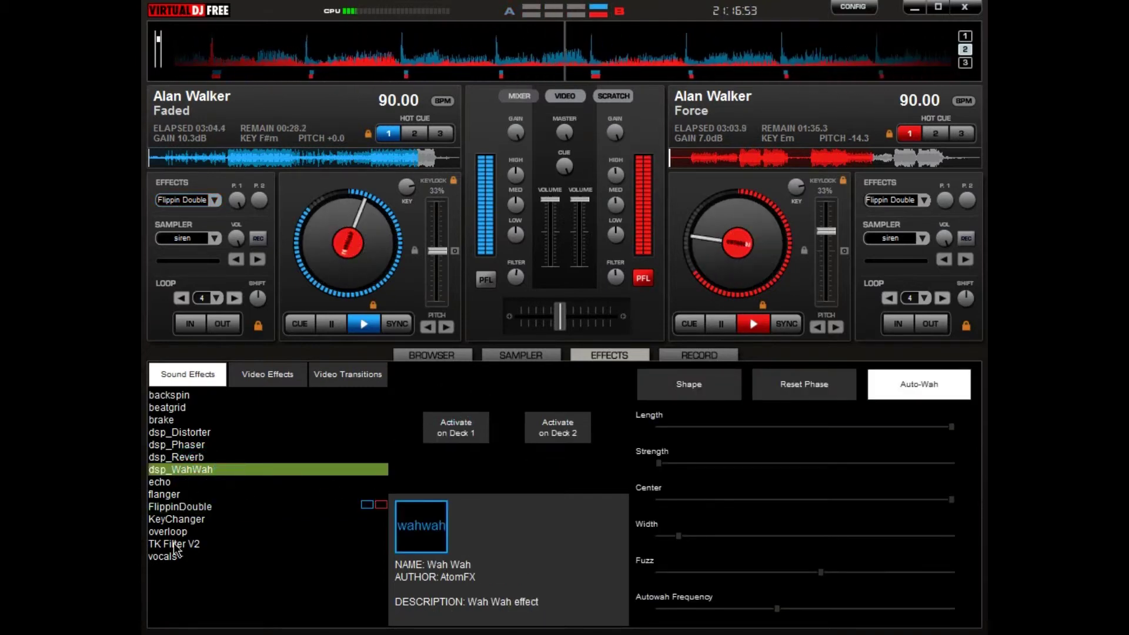
pyautogui.click(169, 395)
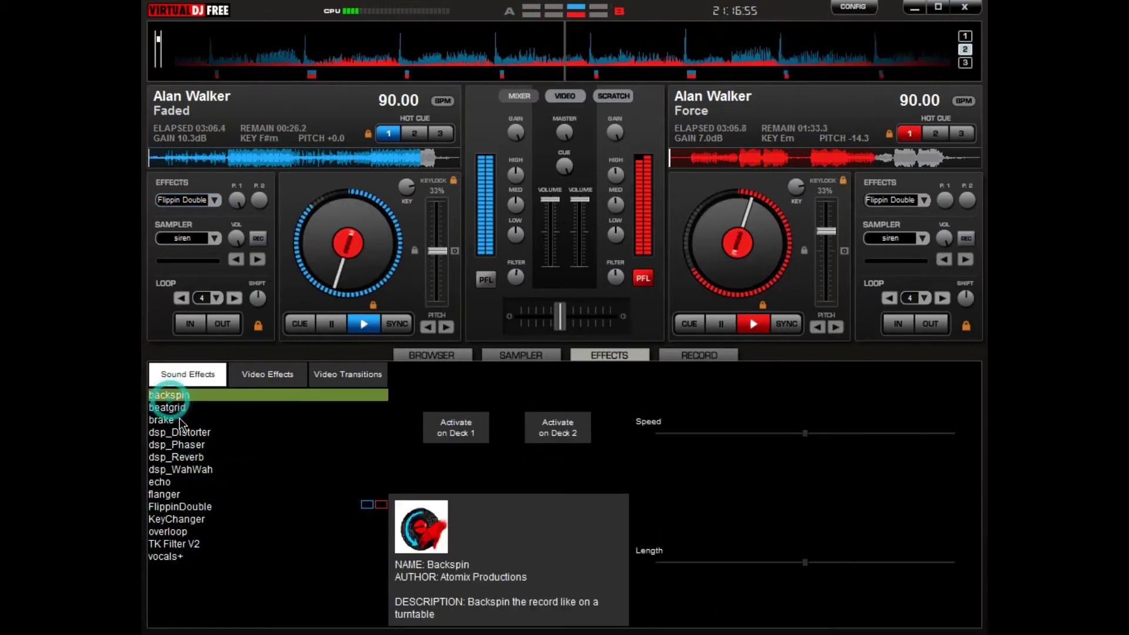
pyautogui.click(171, 408)
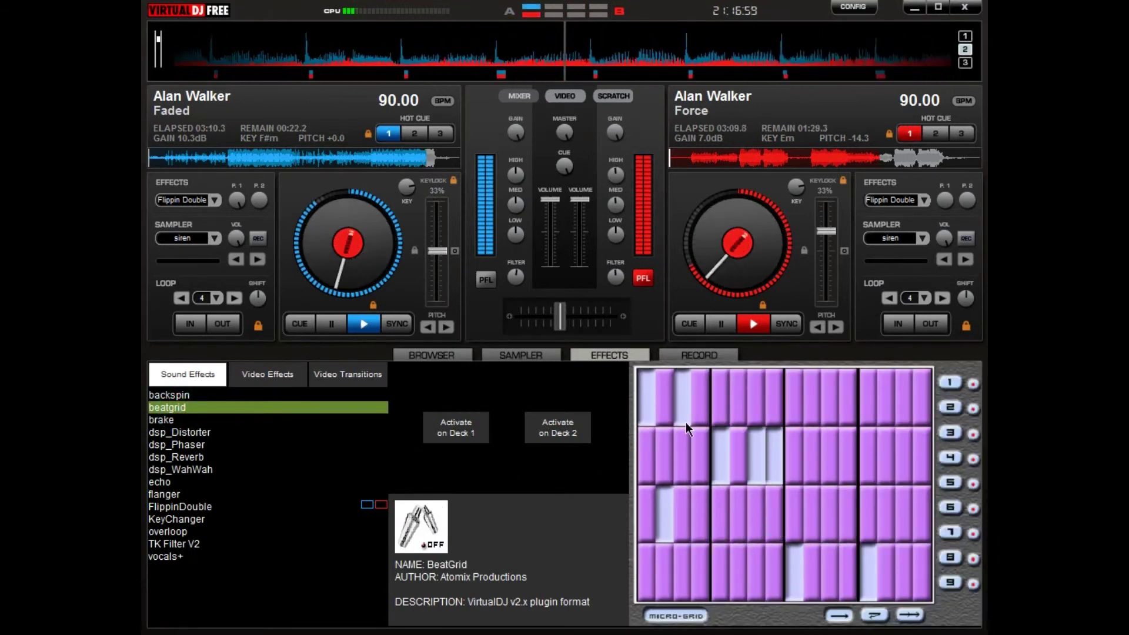
pyautogui.click(465, 437)
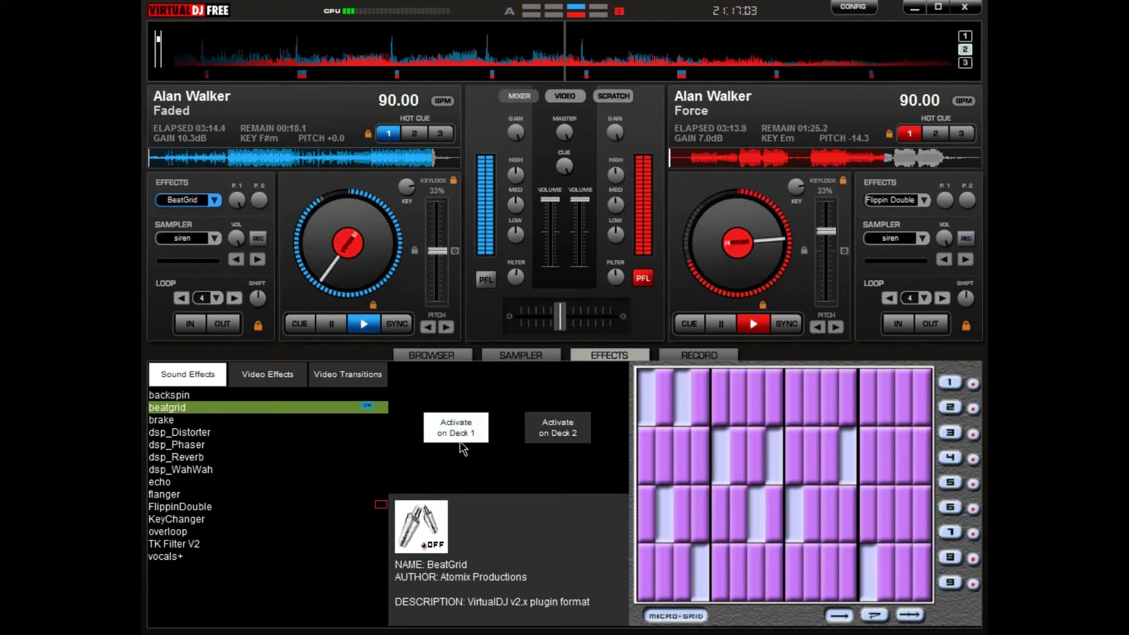
pyautogui.click(461, 442)
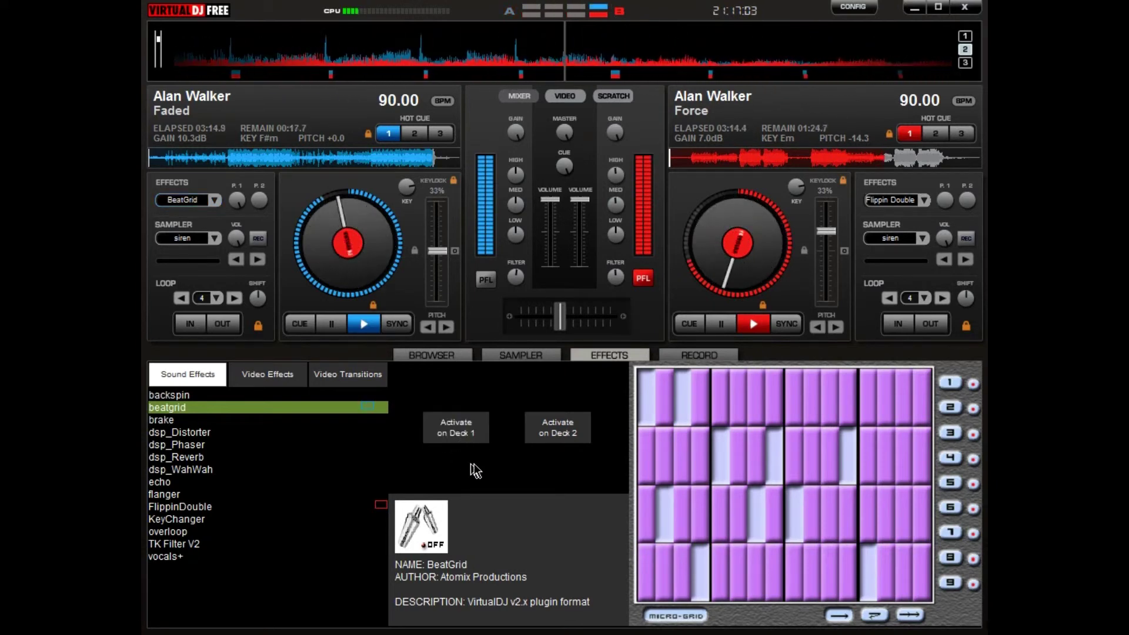
pyautogui.click(574, 437)
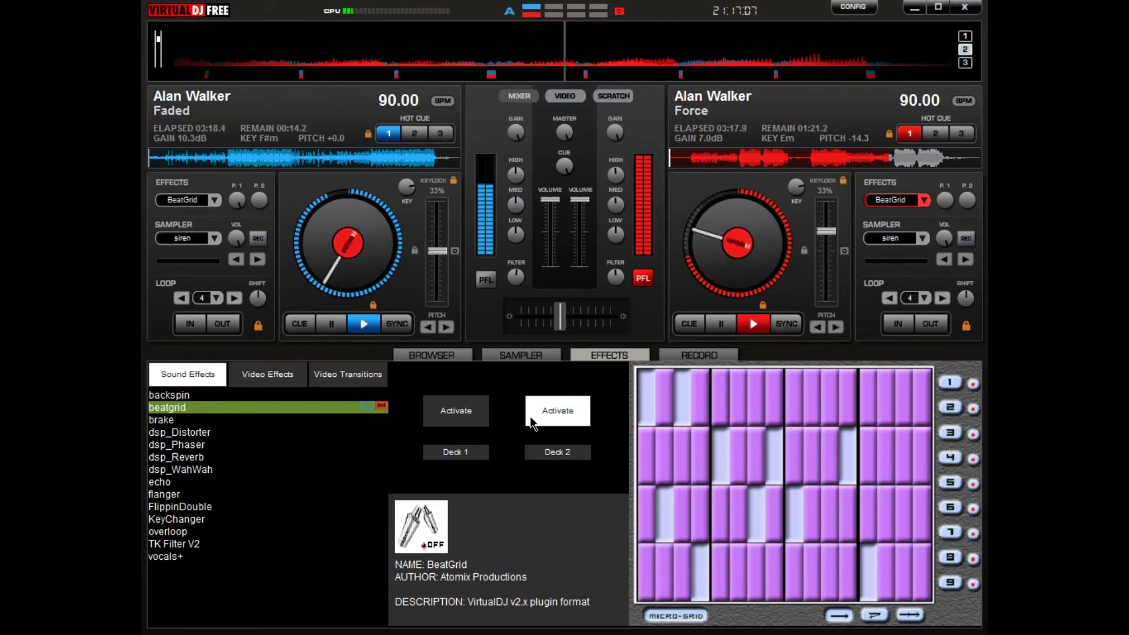
pyautogui.click(479, 421)
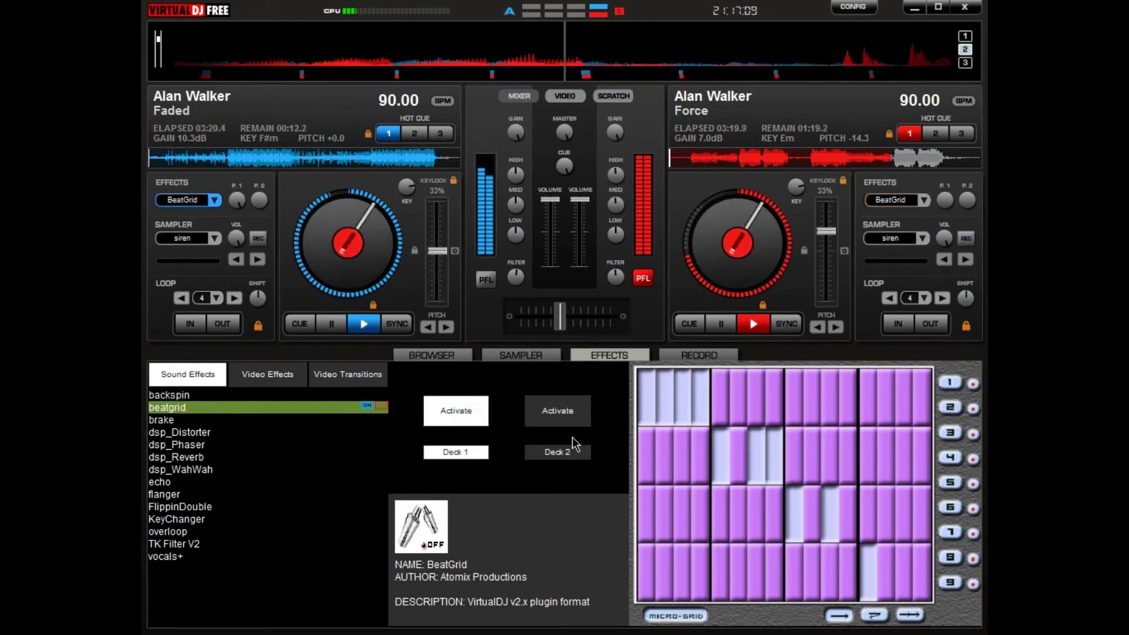